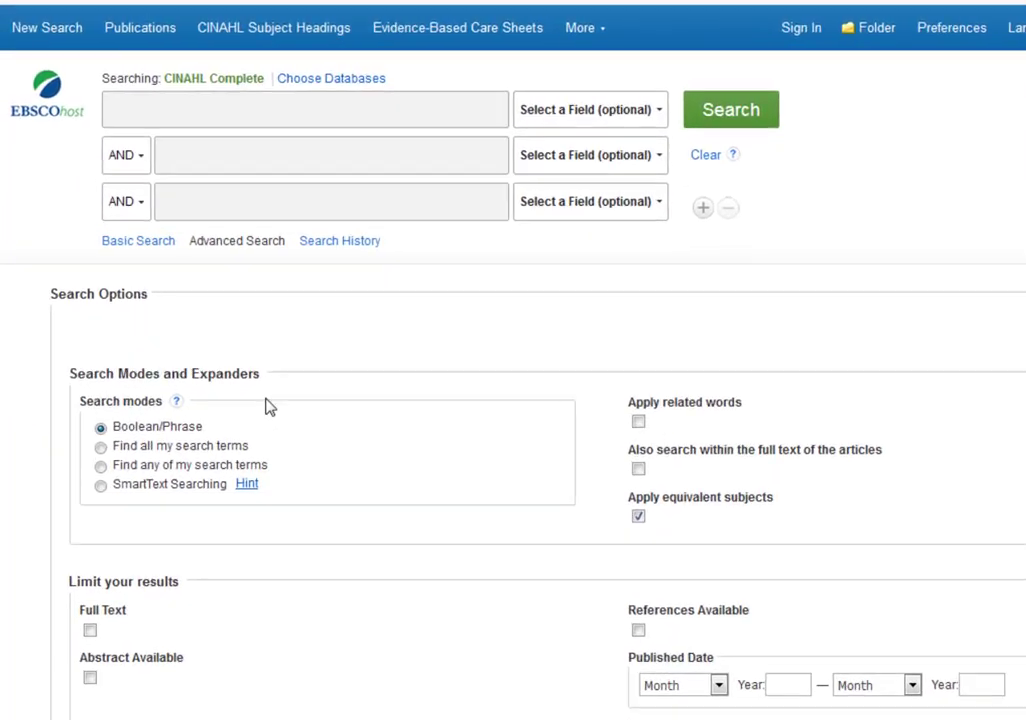
Enter "occupational therapy", falls and prevention in the first three AND-joined search boxes.
{"action": "left_click", "coordinate": [145, 88]}
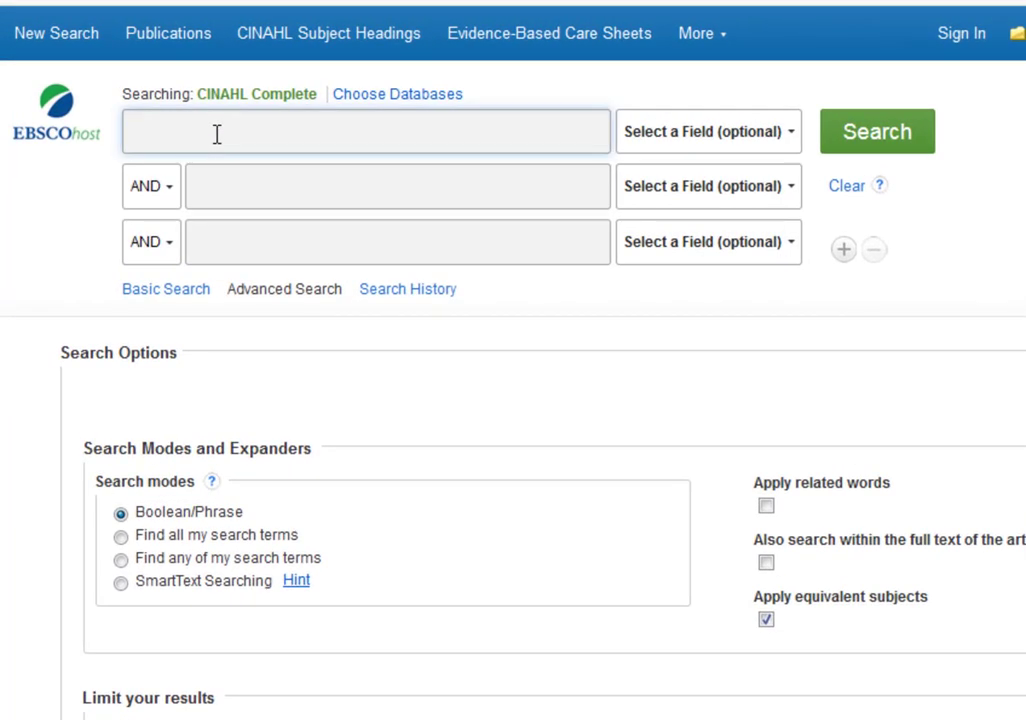
{"action": "type", "text": "\"occupational therapy\""}
{"action": "left_click", "coordinate": [88, 193]}
{"action": "left_click", "coordinate": [228, 186]}
{"action": "type", "text": "falls"}
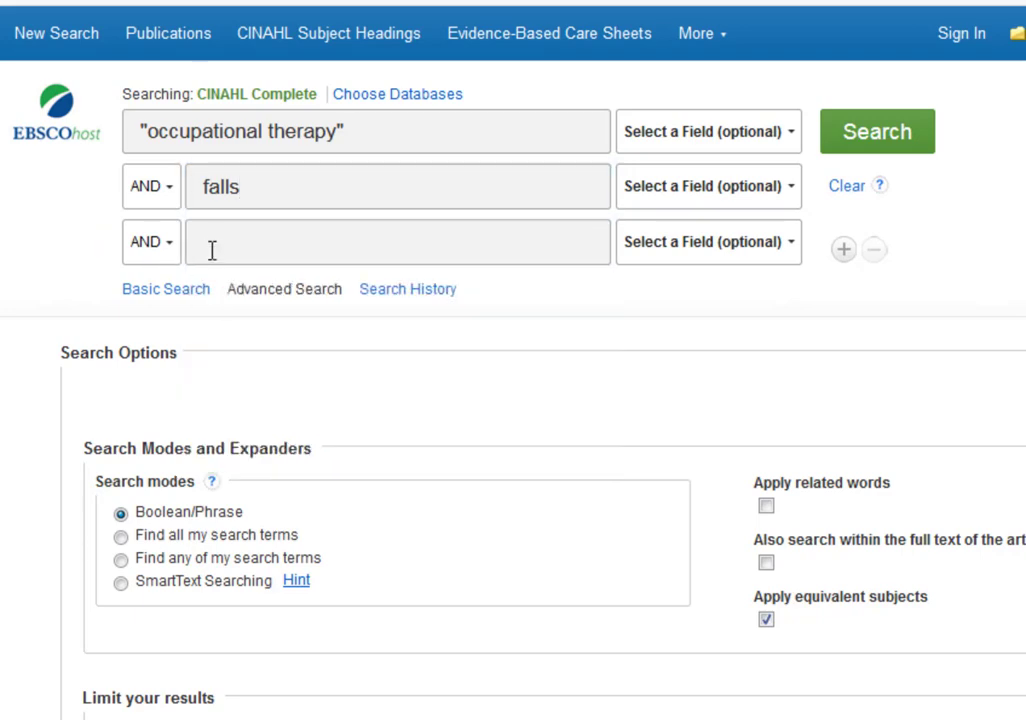
{"action": "left_click", "coordinate": [211, 248]}
{"action": "type", "text": "prevention"}
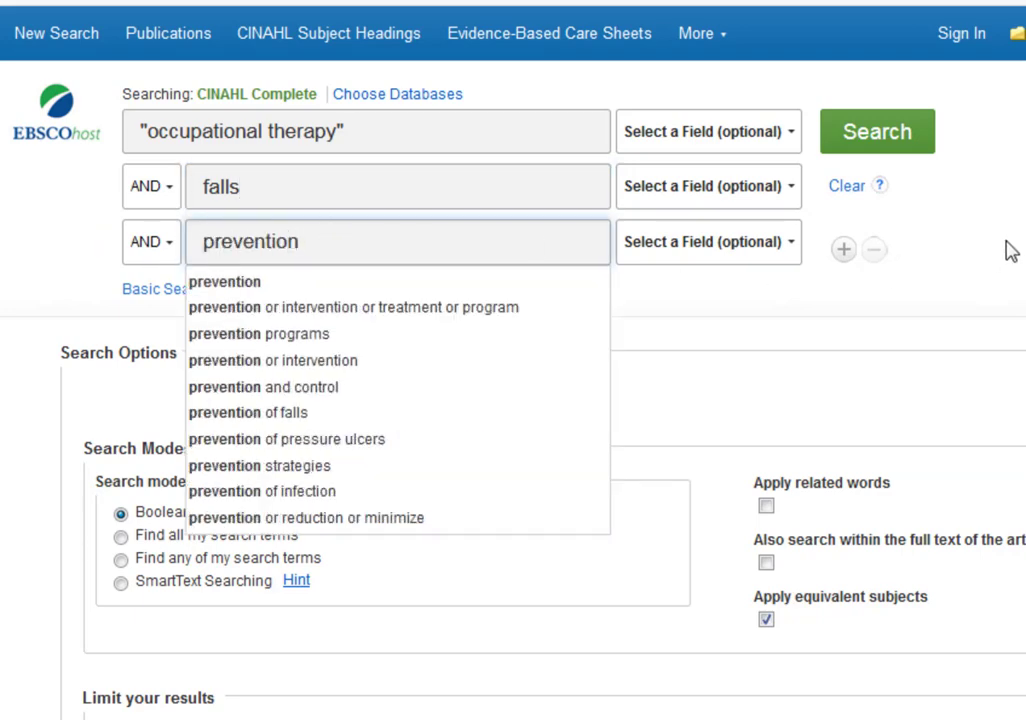
{"action": "left_click", "coordinate": [1007, 247]}
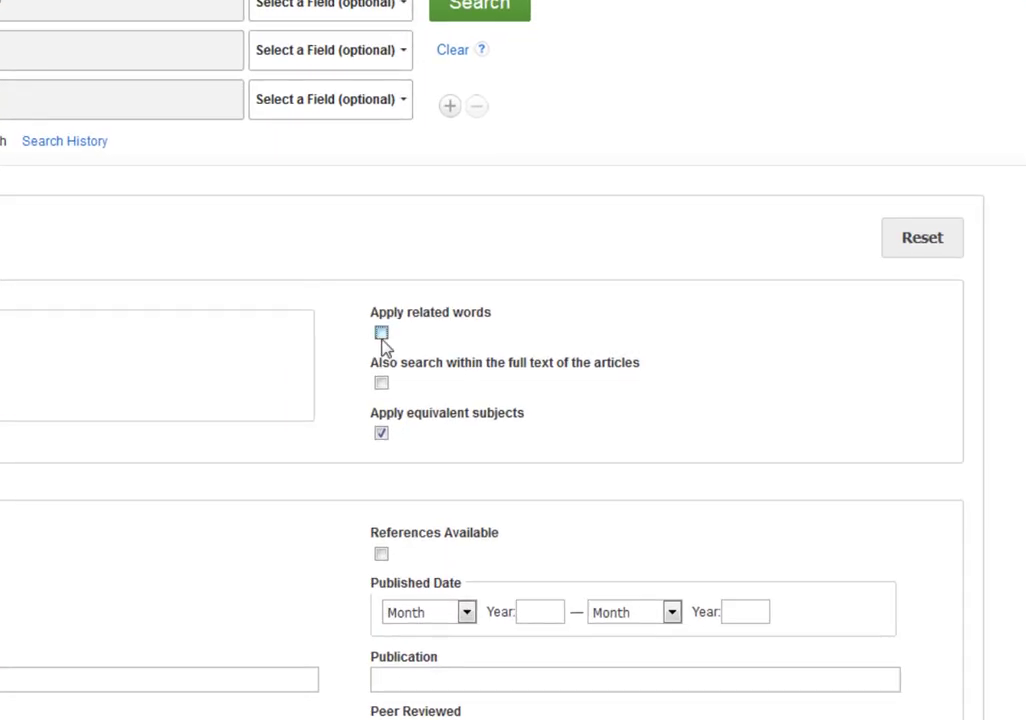
Turn on Apply related words and the Peer Reviewed limiter.
{"action": "left_click", "coordinate": [382, 334]}
{"action": "scroll", "coordinate": [341, 363], "scroll_direction": "down", "scroll_amount": 3}
{"action": "scroll", "coordinate": [340, 364], "scroll_direction": "down", "scroll_amount": 3}
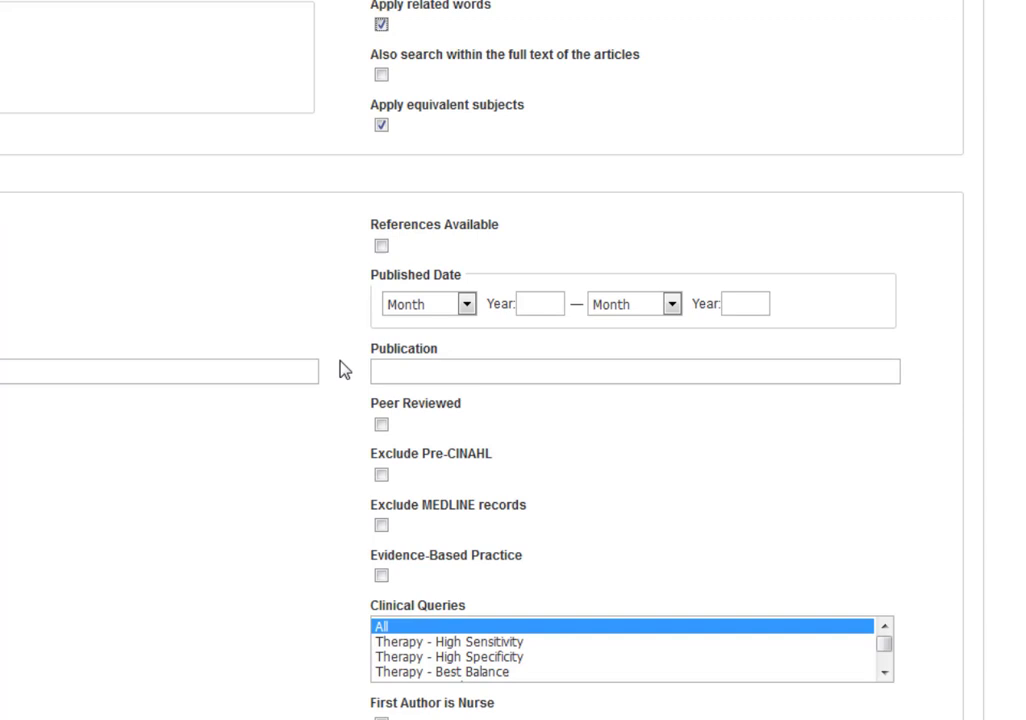
{"action": "left_click", "coordinate": [382, 425]}
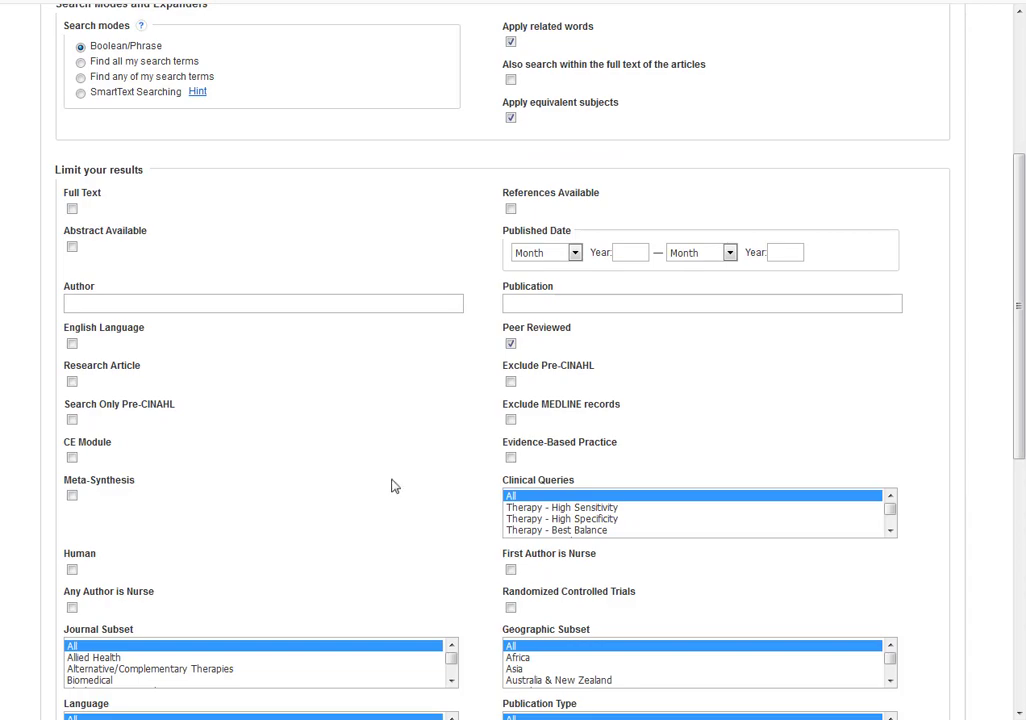
Select Case Study, Clinical Trial, Journal Article and Meta Analysis as publication types.
{"action": "scroll", "coordinate": [390, 491], "scroll_direction": "down", "scroll_amount": 2}
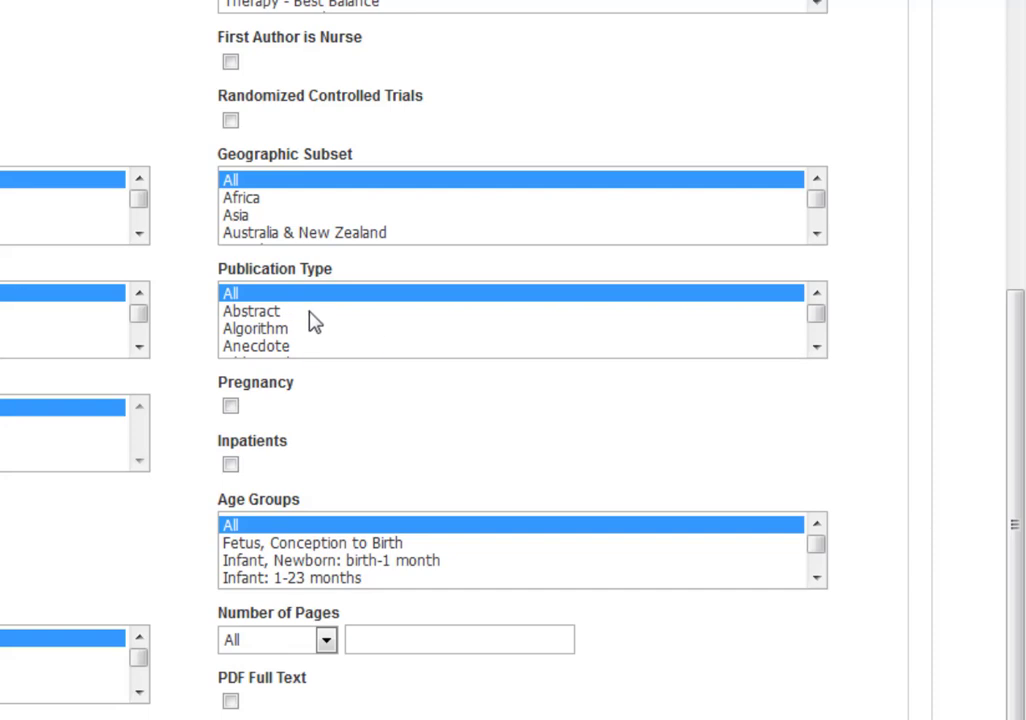
{"action": "scroll", "coordinate": [312, 320], "scroll_direction": "down", "scroll_amount": 1}
{"action": "scroll", "coordinate": [311, 320], "scroll_direction": "down", "scroll_amount": 2}
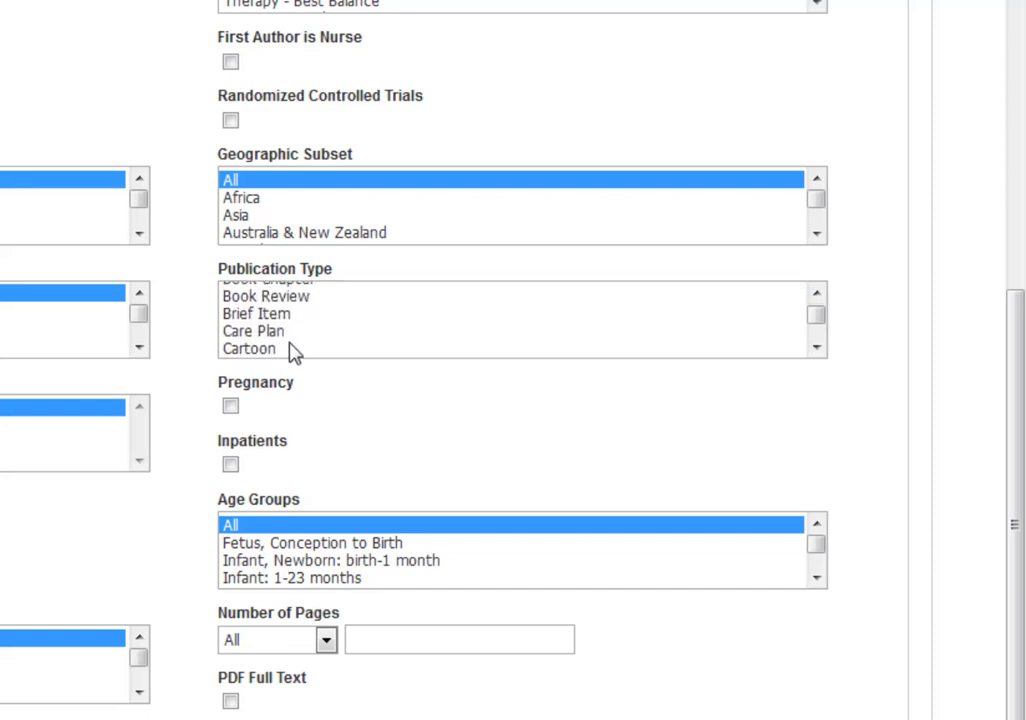
{"action": "scroll", "coordinate": [291, 344], "scroll_direction": "down", "scroll_amount": 2}
{"action": "scroll", "coordinate": [270, 314], "scroll_direction": "down", "scroll_amount": 1}
{"action": "left_click", "coordinate": [271, 299]}
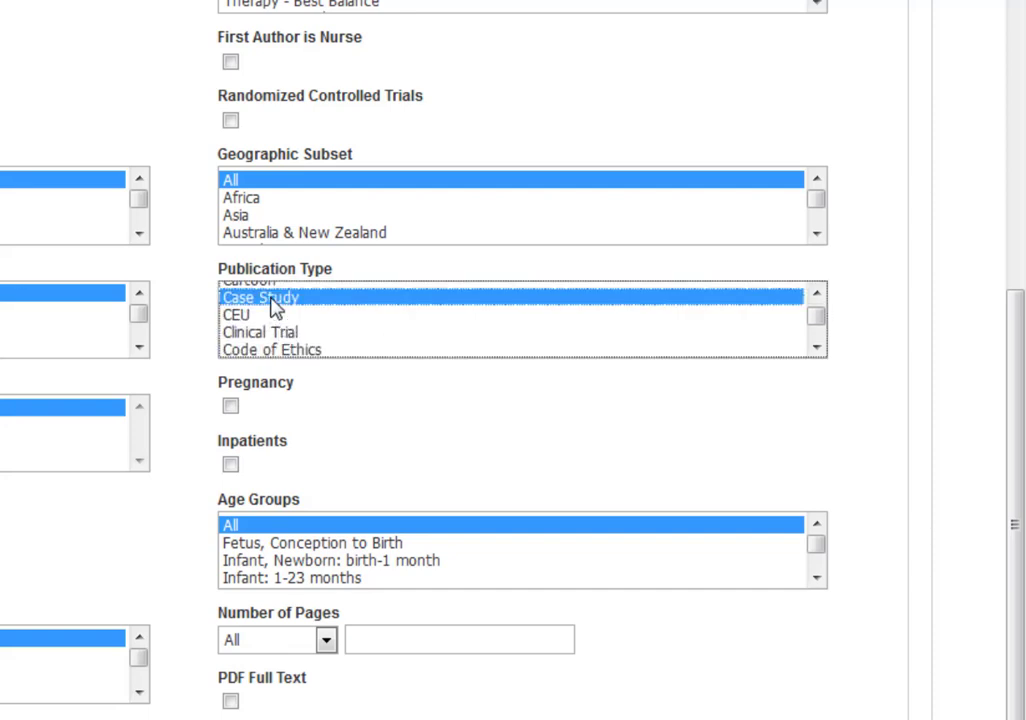
{"action": "left_click", "coordinate": [327, 333], "text": "ctrl"}
{"action": "scroll", "coordinate": [366, 338], "scroll_direction": "down", "scroll_amount": 1}
{"action": "scroll", "coordinate": [345, 331], "scroll_direction": "down", "scroll_amount": 1}
{"action": "scroll", "coordinate": [350, 332], "scroll_direction": "down", "scroll_amount": 1}
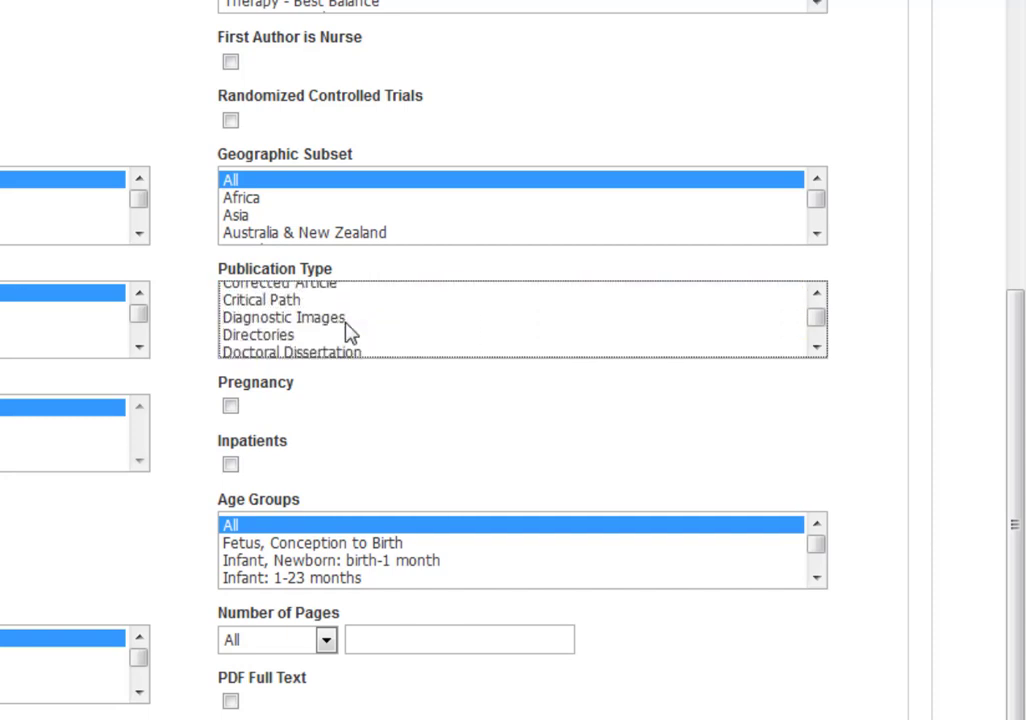
{"action": "scroll", "coordinate": [345, 326], "scroll_direction": "down", "scroll_amount": 1}
{"action": "scroll", "coordinate": [340, 325], "scroll_direction": "down", "scroll_amount": 1}
{"action": "scroll", "coordinate": [340, 325], "scroll_direction": "down", "scroll_amount": 2}
{"action": "left_click", "coordinate": [315, 320], "text": "ctrl"}
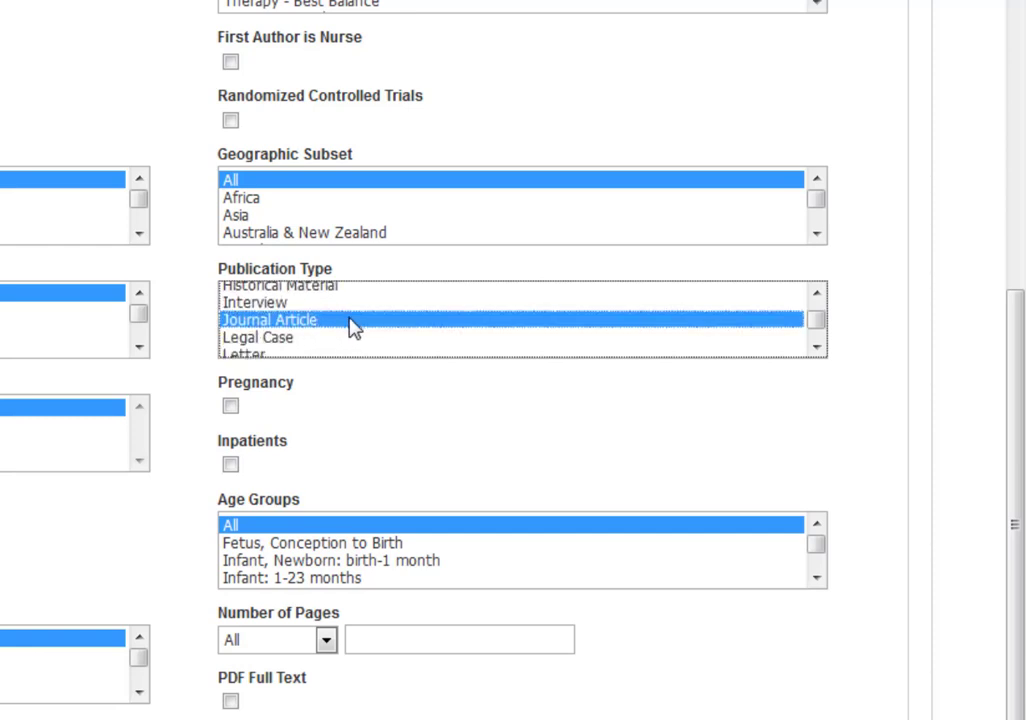
{"action": "scroll", "coordinate": [350, 327], "scroll_direction": "down", "scroll_amount": 2}
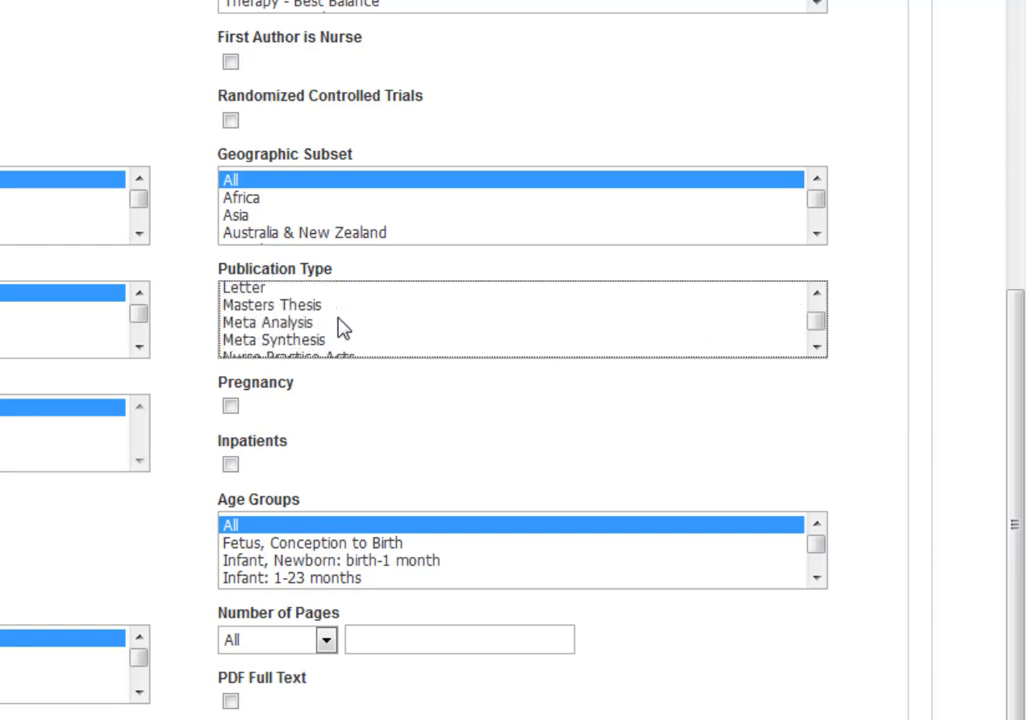
{"action": "left_click", "coordinate": [307, 326], "text": "ctrl"}
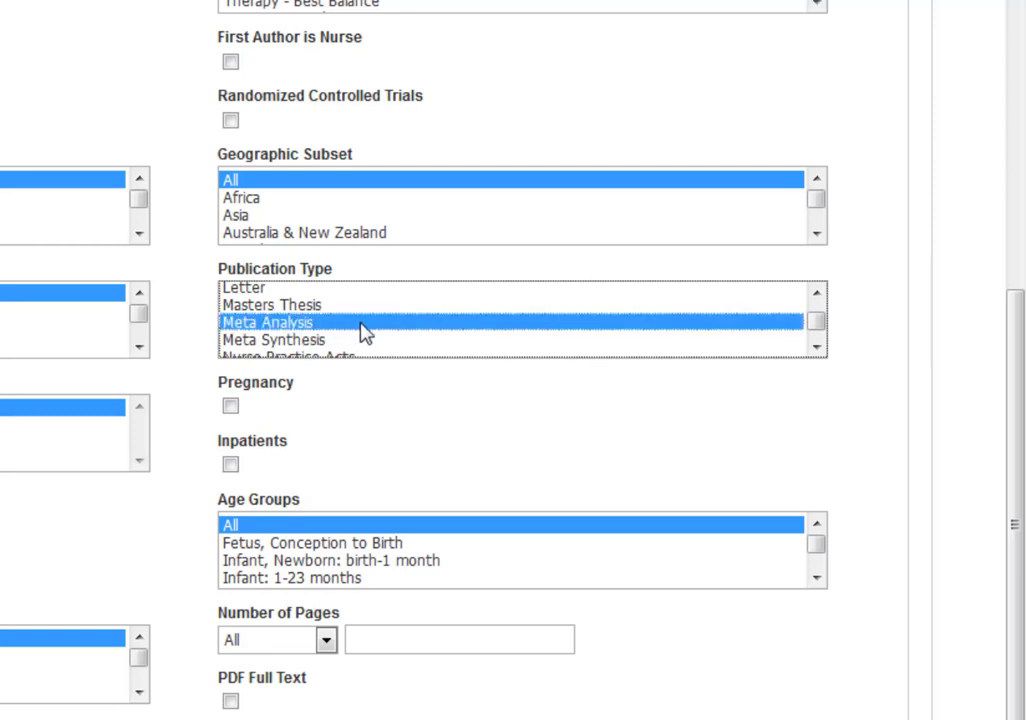
Add Randomized Controlled Trial, Research and Systematic Review to the selected publication types.
{"action": "scroll", "coordinate": [360, 333], "scroll_direction": "down", "scroll_amount": 2}
{"action": "scroll", "coordinate": [357, 333], "scroll_direction": "down", "scroll_amount": 2}
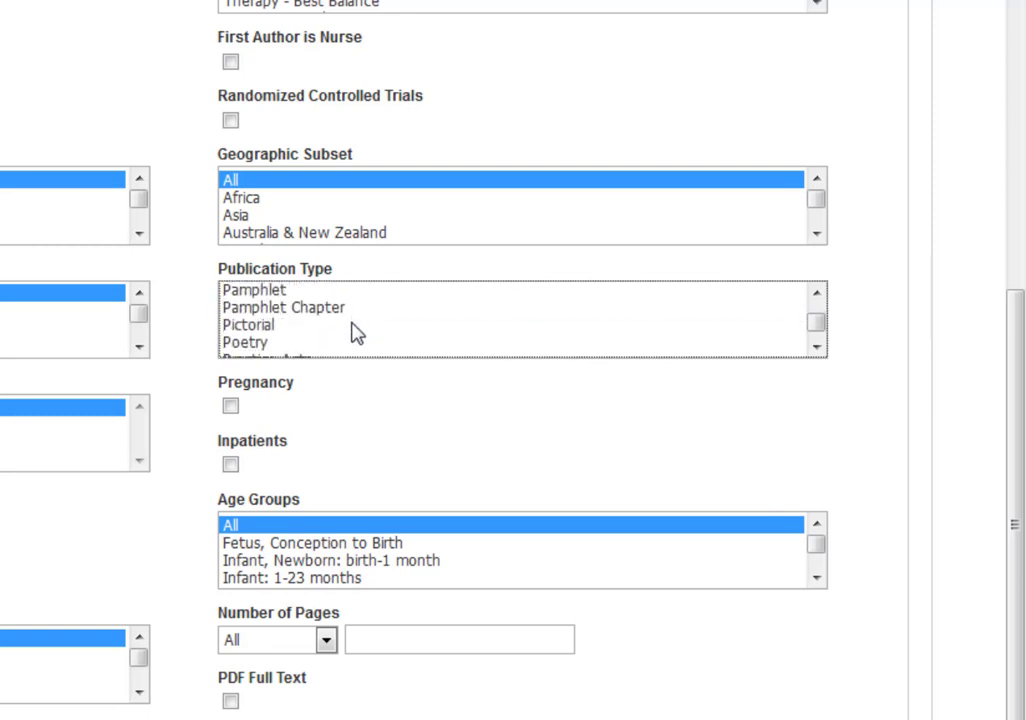
{"action": "scroll", "coordinate": [352, 333], "scroll_direction": "down", "scroll_amount": 2}
{"action": "scroll", "coordinate": [345, 333], "scroll_direction": "down", "scroll_amount": 2}
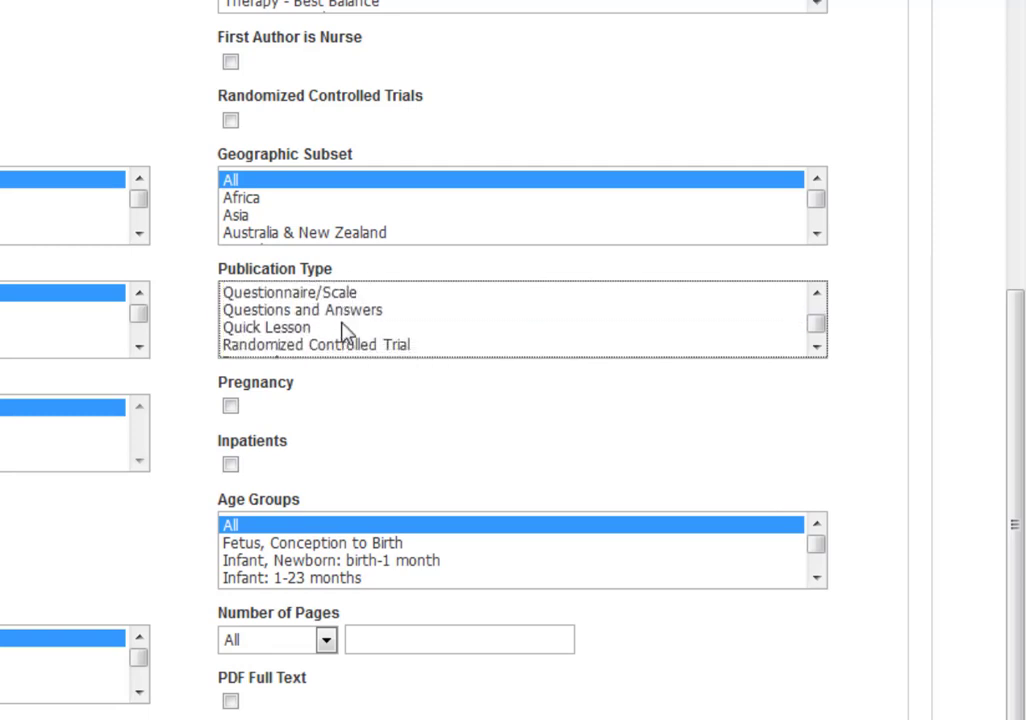
{"action": "left_click", "coordinate": [344, 344]}
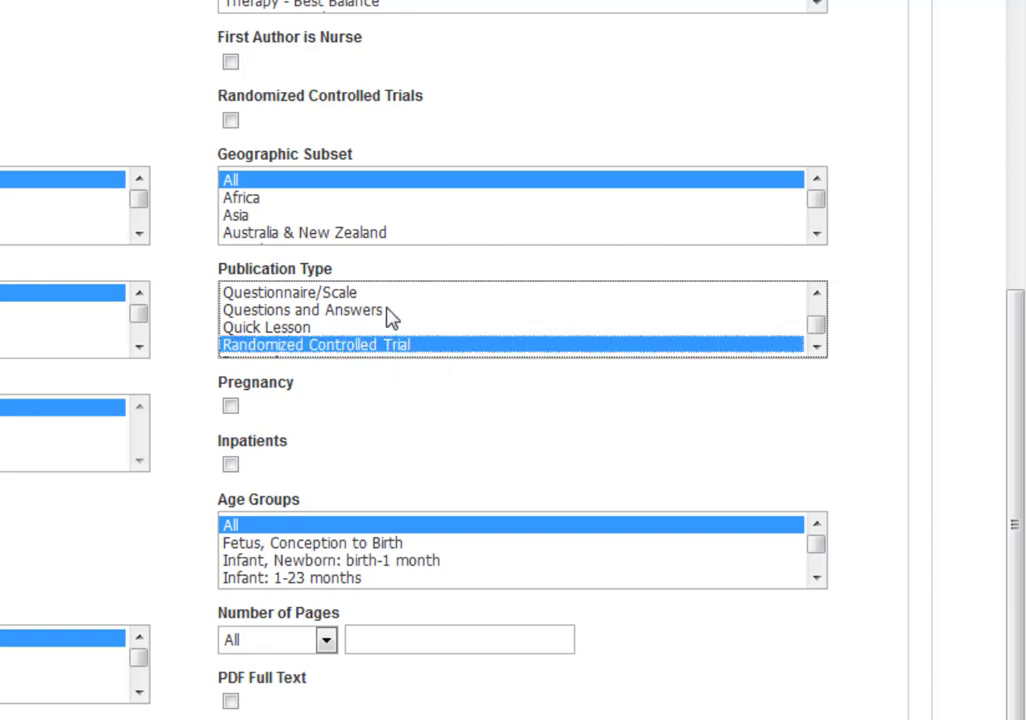
{"action": "scroll", "coordinate": [373, 327], "scroll_direction": "down", "scroll_amount": 2}
{"action": "left_click", "coordinate": [346, 295]}
{"action": "scroll", "coordinate": [375, 325], "scroll_direction": "down", "scroll_amount": 1}
{"action": "scroll", "coordinate": [373, 322], "scroll_direction": "down", "scroll_amount": 1}
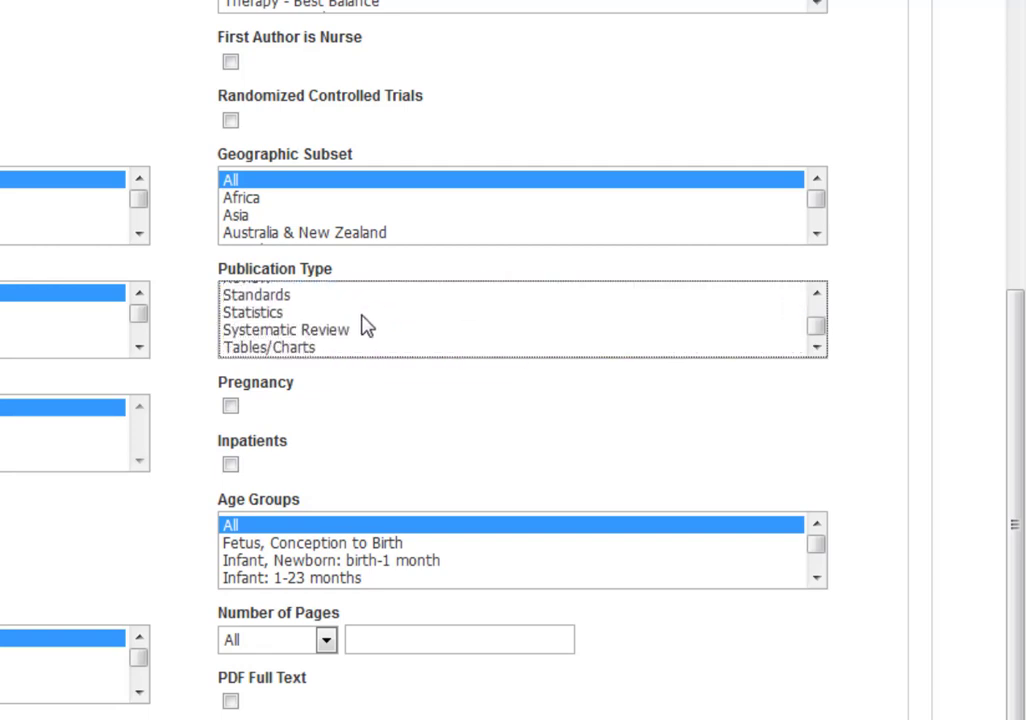
{"action": "left_click", "coordinate": [284, 333]}
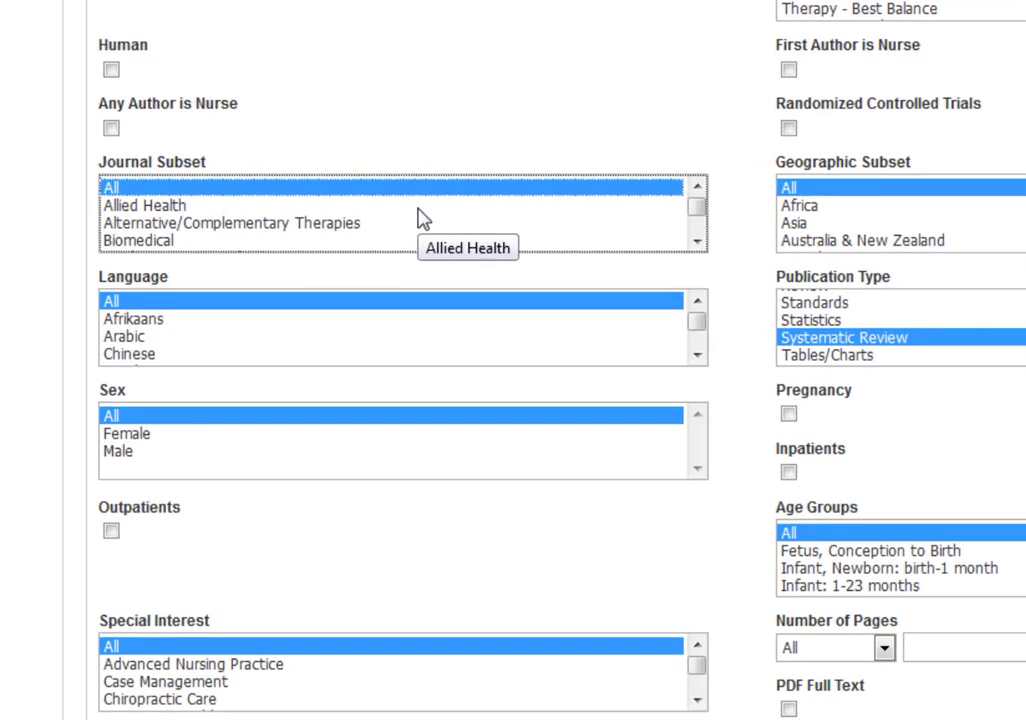
Limit the Journal Subset to Nursing.
{"action": "scroll", "coordinate": [420, 218], "scroll_direction": "down", "scroll_amount": 1}
{"action": "scroll", "coordinate": [420, 218], "scroll_direction": "down", "scroll_amount": 2}
{"action": "scroll", "coordinate": [420, 218], "scroll_direction": "down", "scroll_amount": 1}
{"action": "scroll", "coordinate": [420, 218], "scroll_direction": "down", "scroll_amount": 1}
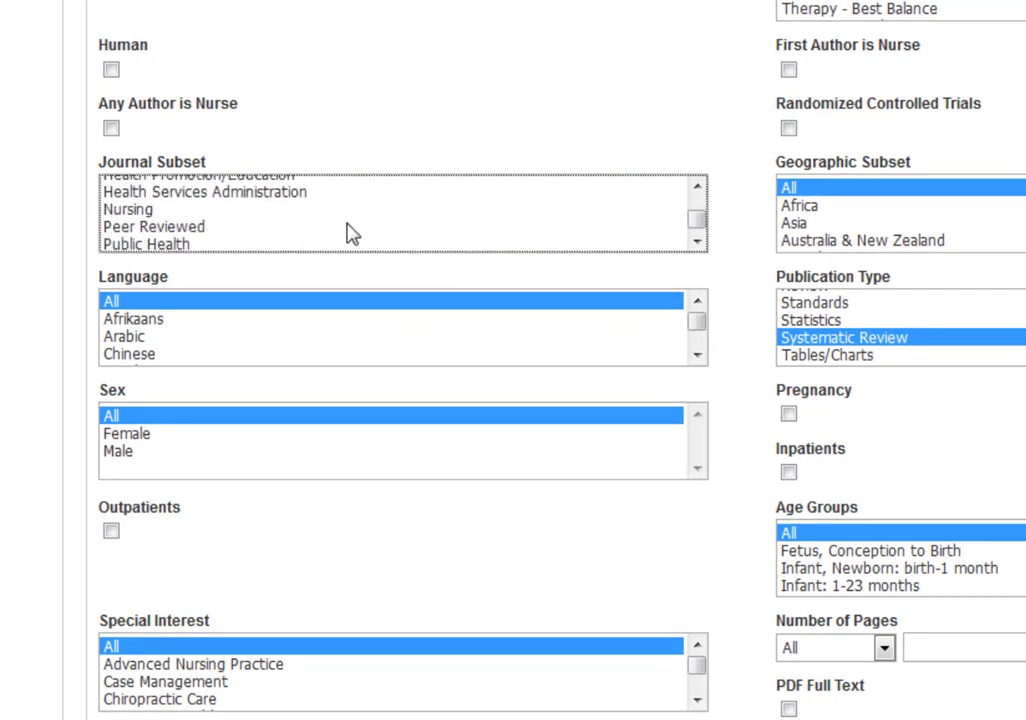
{"action": "left_click", "coordinate": [142, 210]}
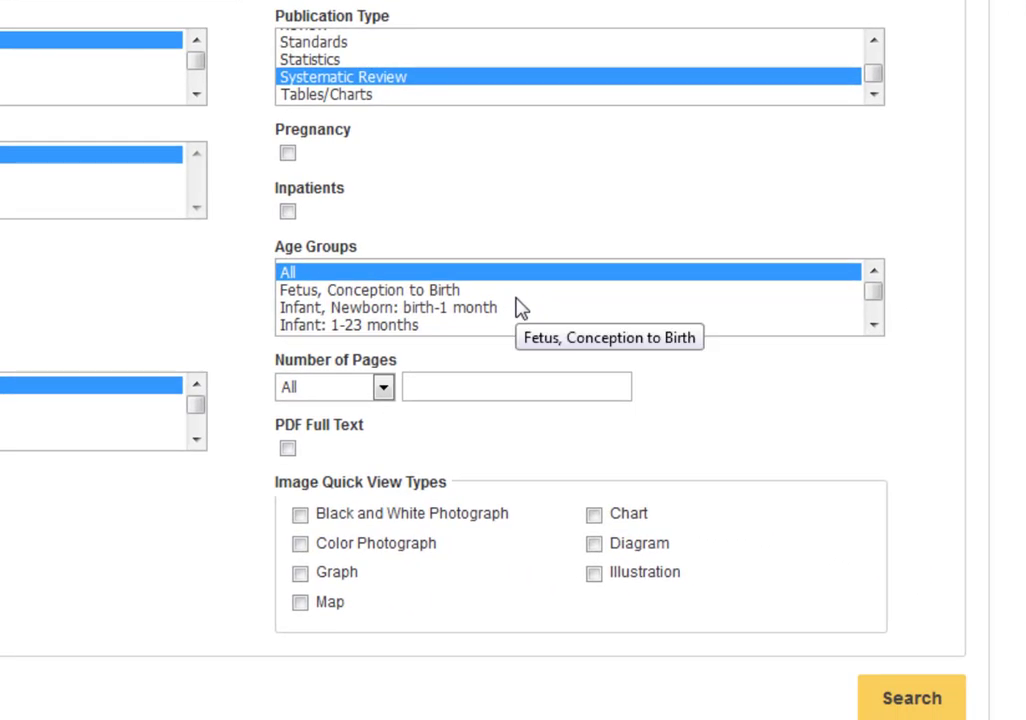
Limit the Age Groups to Aged: 65+ years.
{"action": "left_click", "coordinate": [516, 292]}
{"action": "scroll", "coordinate": [516, 298], "scroll_direction": "down", "scroll_amount": 1}
{"action": "scroll", "coordinate": [513, 298], "scroll_direction": "down", "scroll_amount": 1}
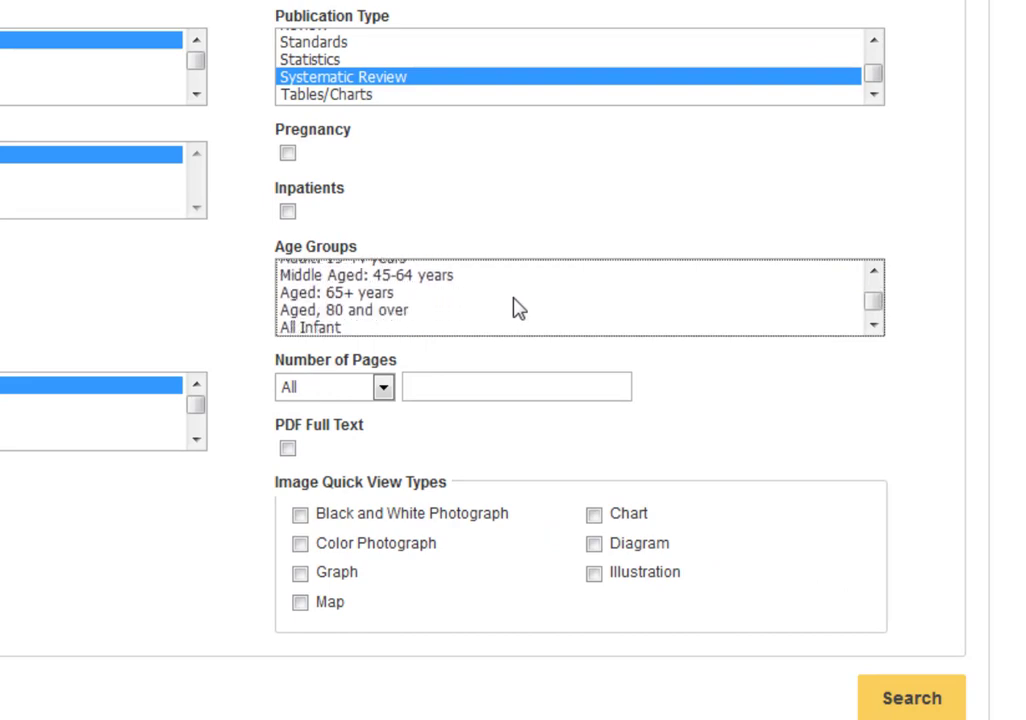
{"action": "left_click", "coordinate": [352, 293]}
{"action": "scroll", "coordinate": [110, 400], "scroll_direction": "down", "scroll_amount": 1}
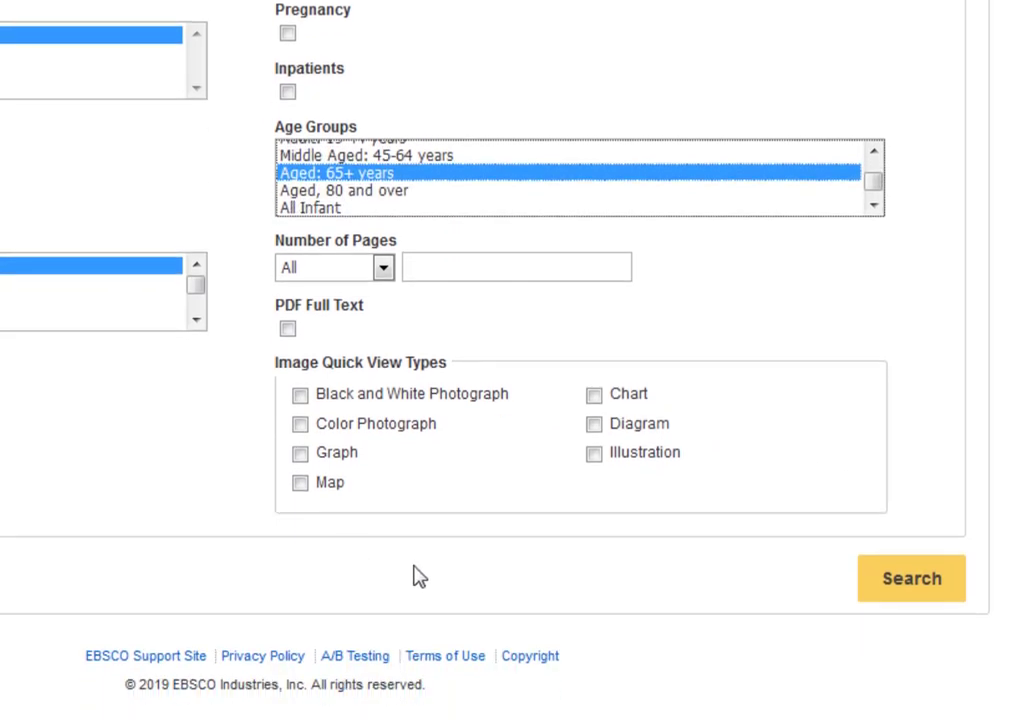
Run the search, then remove the Journal Subset: Nursing limiter, going from 10 to 107 results.
{"action": "left_click", "coordinate": [907, 588]}
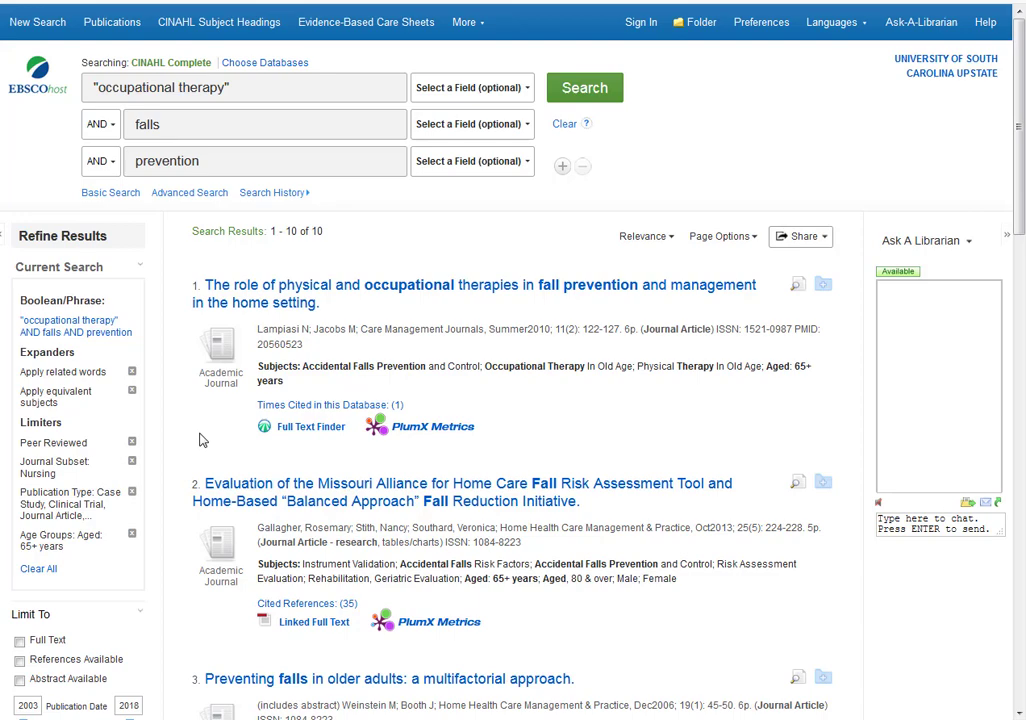
{"action": "left_click", "coordinate": [132, 463]}
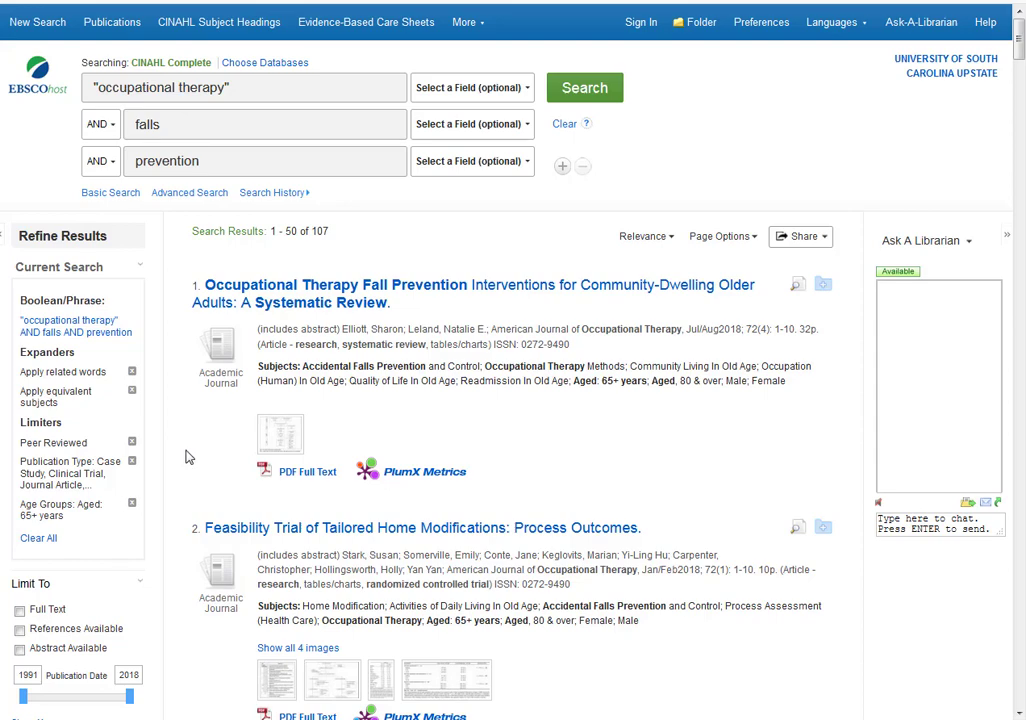
Limit publication dates to 2014–2018, narrowing the results to 35 articles.
{"action": "scroll", "coordinate": [186, 459], "scroll_direction": "down", "scroll_amount": 3}
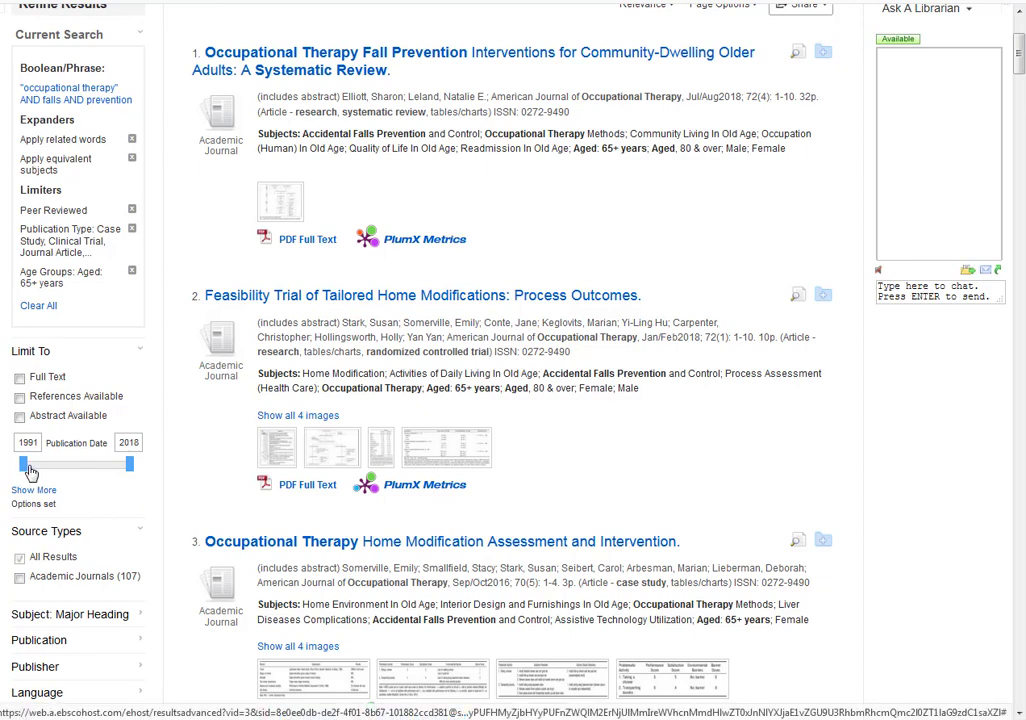
{"action": "left_click_drag", "start_coordinate": [30, 472], "coordinate": [116, 472]}
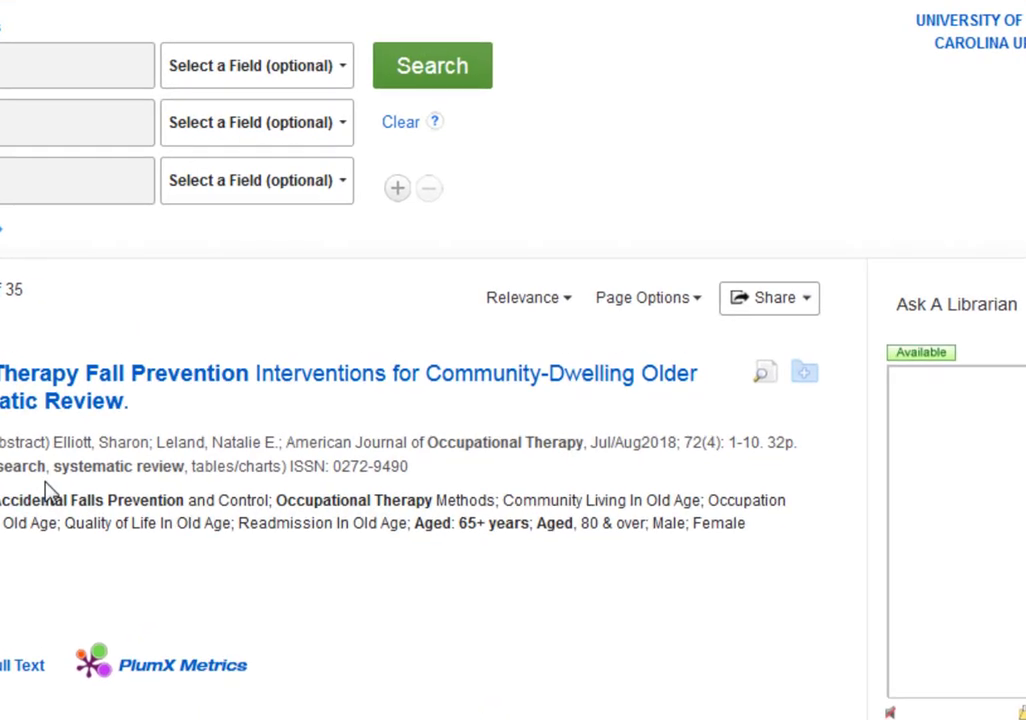
Change the results sort order from Relevance to Date Newest.
{"action": "left_click", "coordinate": [567, 300]}
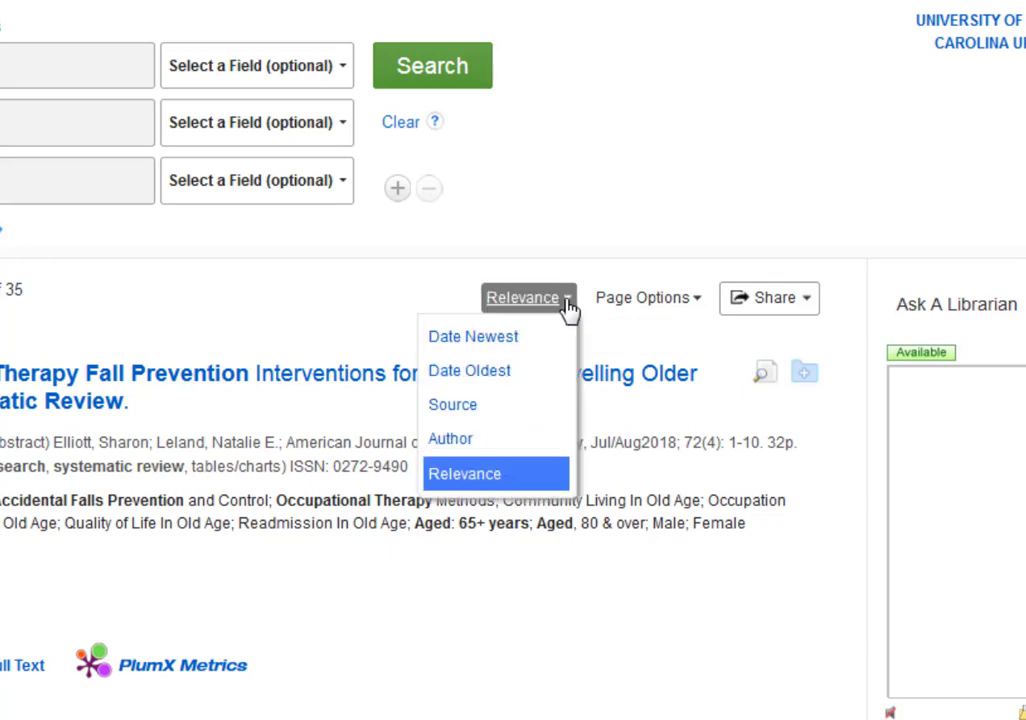
{"action": "left_click", "coordinate": [506, 340]}
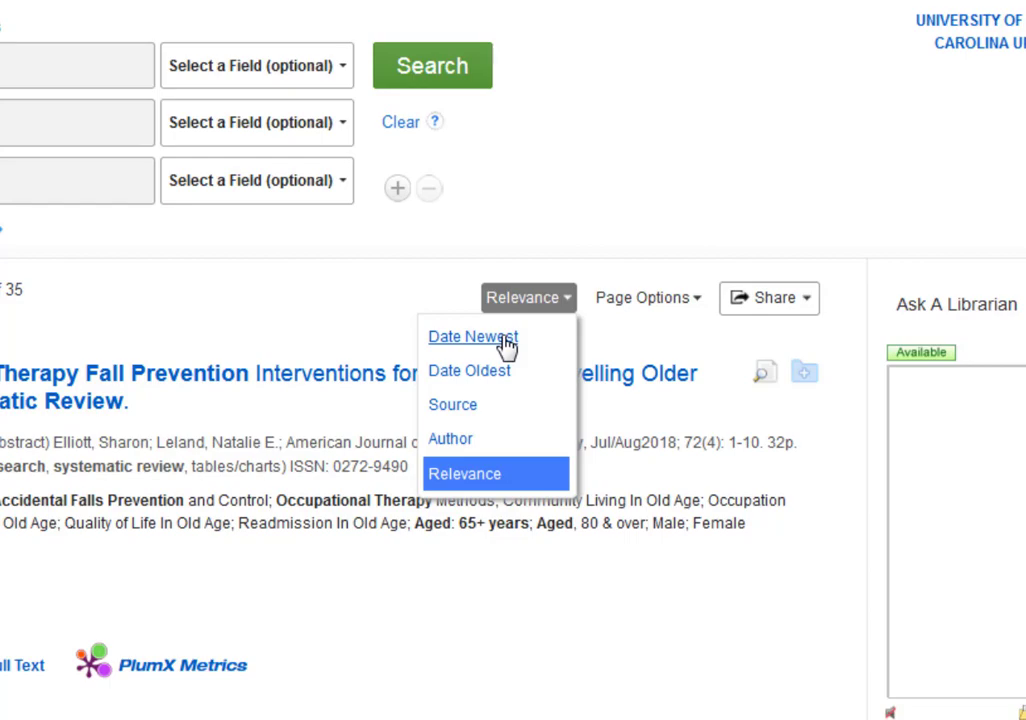